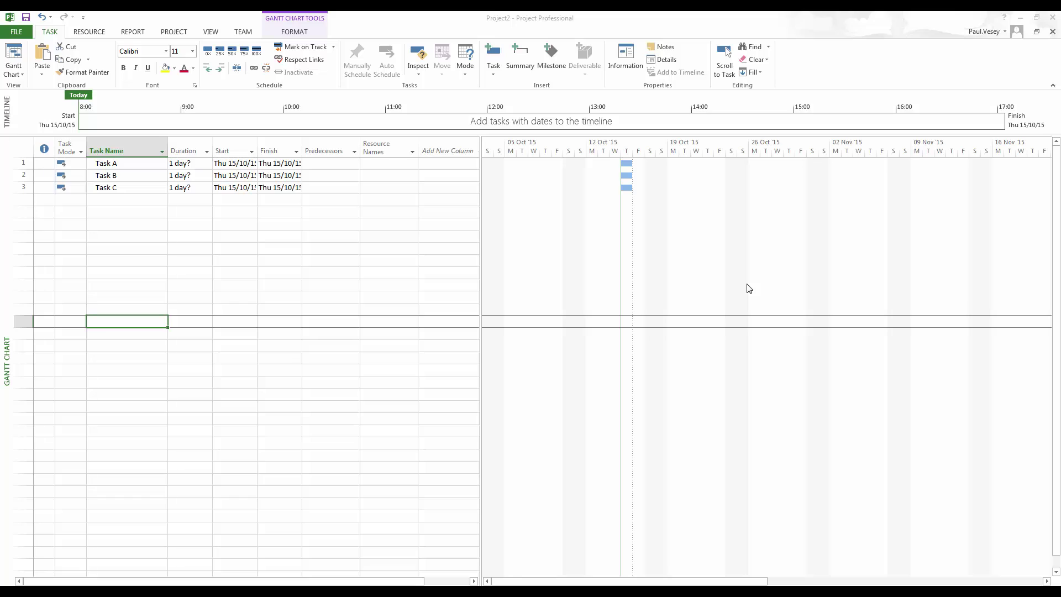
Set Tasks A, B and C to 5-day durations, keeping 5 days at the scheduling prompt
click(188, 163)
click(208, 161)
click(208, 161)
click(207, 173)
double_click(207, 173)
click(208, 173)
click(197, 187)
click(206, 186)
click(186, 210)
click(483, 313)
Make Task A (ID 1) the predecessor of Task B after a rejected self-link
click(333, 178)
text(2)
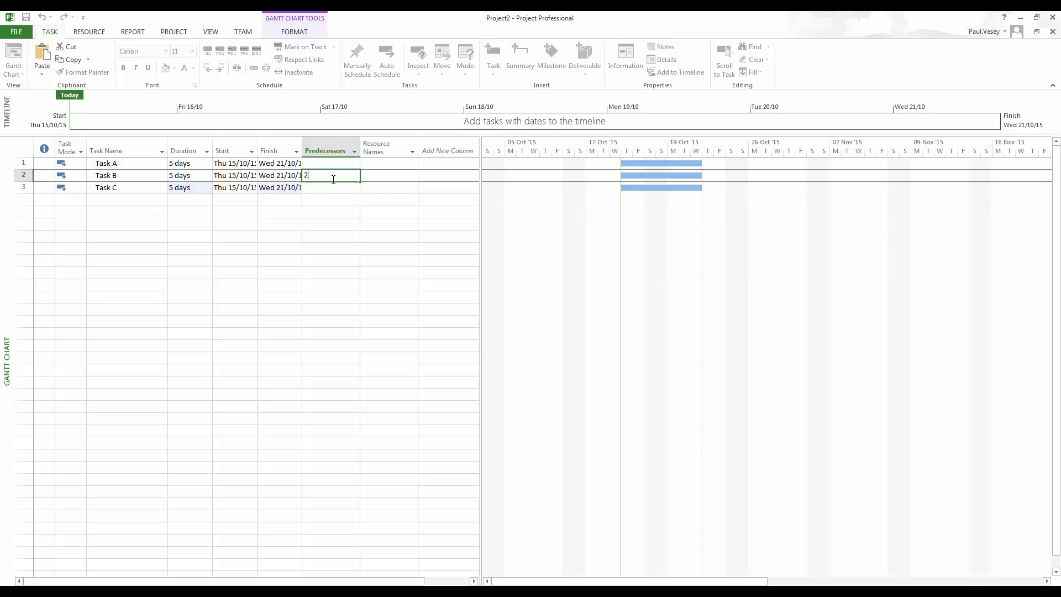
key(Return)
click(537, 349)
text(1)
key(Return)
On the Resource Sheet, add resources named Material A and Material B
click(15, 72)
click(45, 140)
click(103, 159)
text(Material A)
key(Return)
text(Material B)
key(Return)
Set the Type of both resources to Material
click(145, 153)
click(156, 154)
click(145, 172)
click(141, 166)
click(156, 166)
click(139, 183)
Give Material A the material label m3 and Material B the label Units
drag(206, 142, 255, 142)
click(177, 157)
text(m3)
key(Return)
text(Uniot)
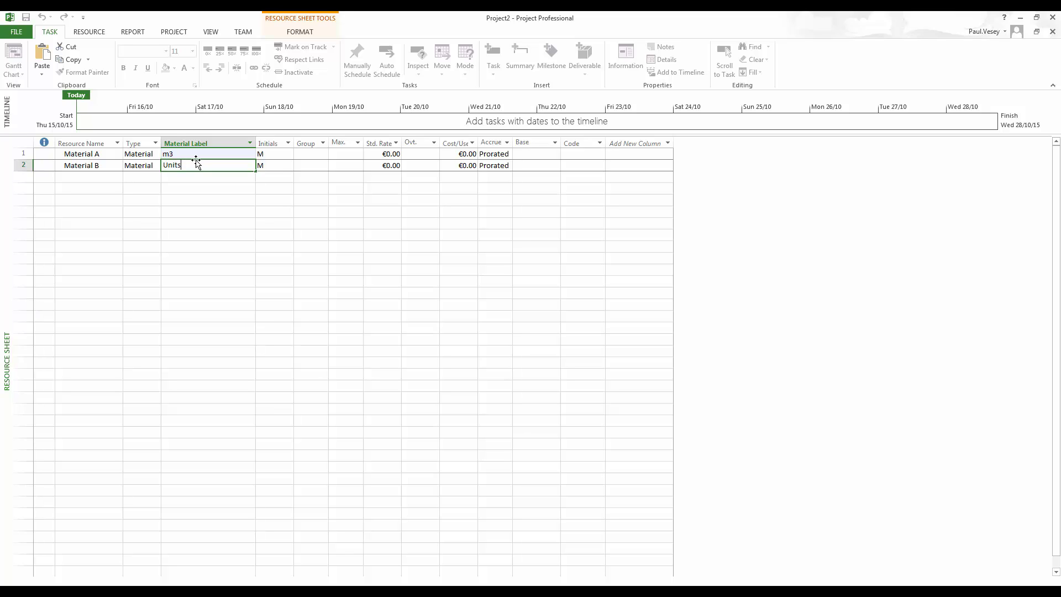
key(Return)
Rename Material A to Concrete and set standard rates of €75.00 and €250.00
key(ctrl+Home)
text(Comn)
key(Return)
click(384, 153)
text(75)
key(Return)
text(250)
key(Return)
Back in the Gantt Chart, assign Concrete to Task A
click(14, 73)
click(29, 113)
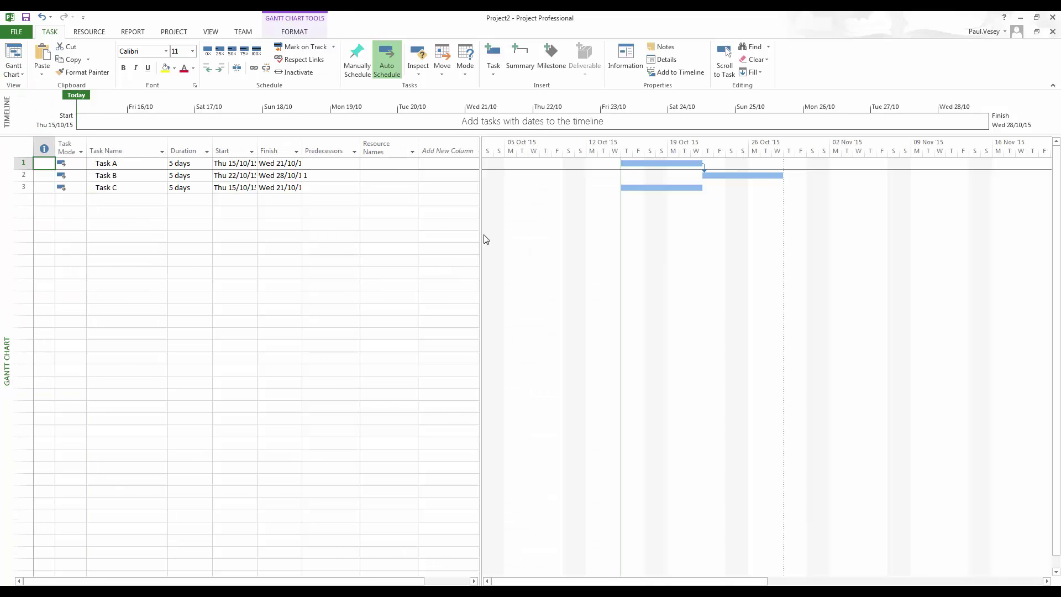
click(393, 164)
click(413, 164)
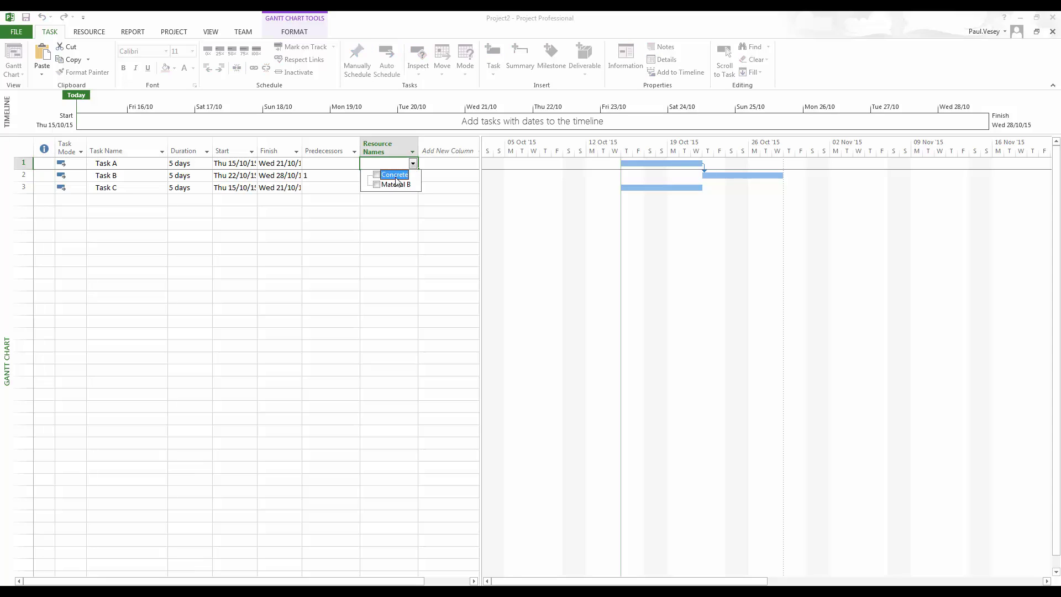
click(390, 175)
click(414, 166)
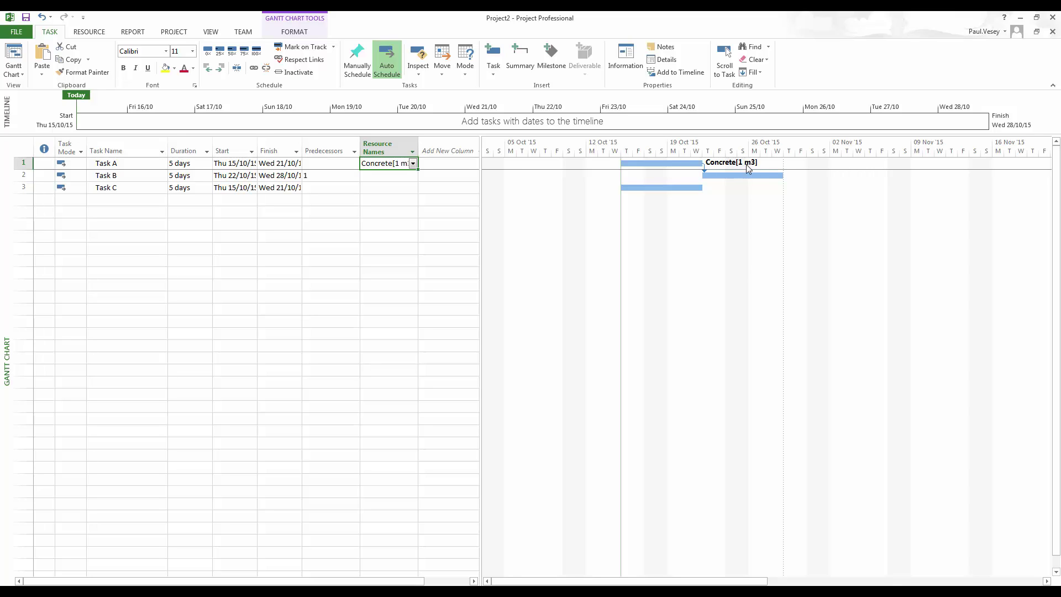
Assign Material B to Task B and both Concrete and Material B to Task C
click(396, 175)
click(413, 175)
click(413, 175)
click(387, 188)
click(413, 188)
click(377, 198)
click(401, 210)
click(412, 188)
Enter 1SS+2 days as Task C's predecessor, so it runs Mon 19/10 to Fri 23/10
click(324, 189)
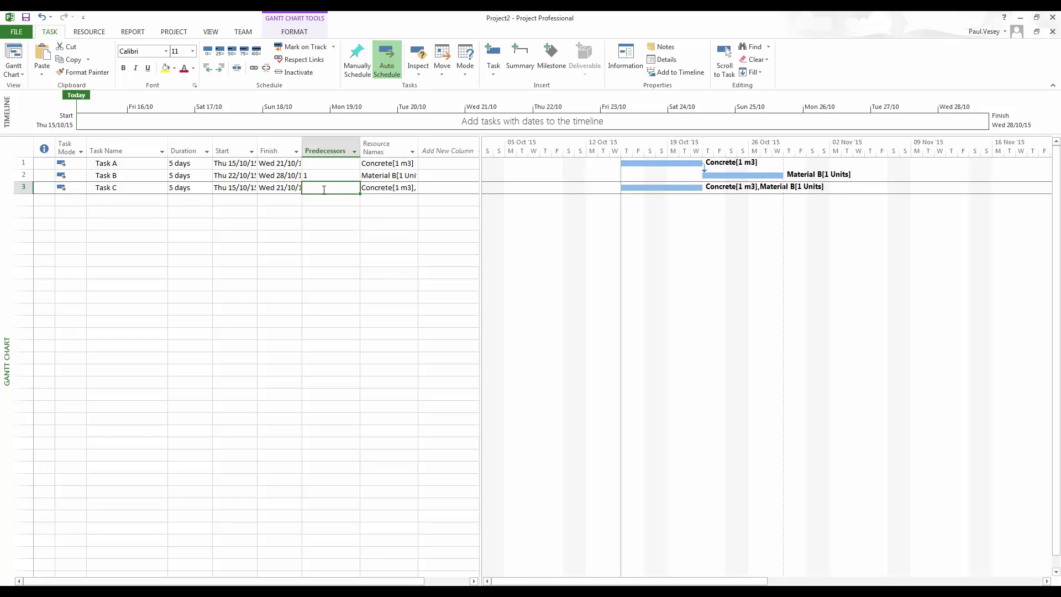
text(1SS)
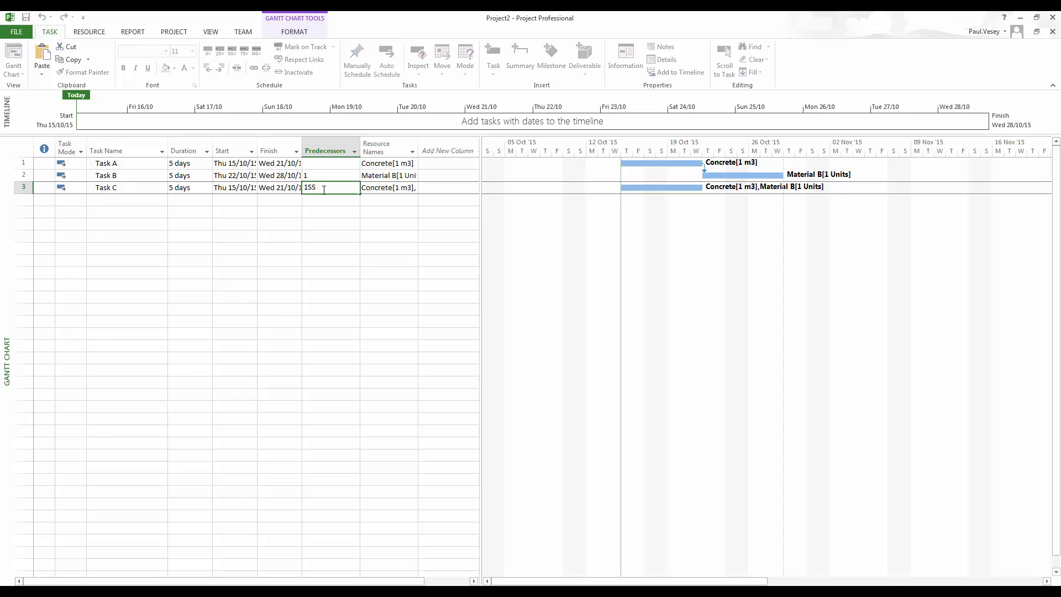
text(+2 d)
key(Return)
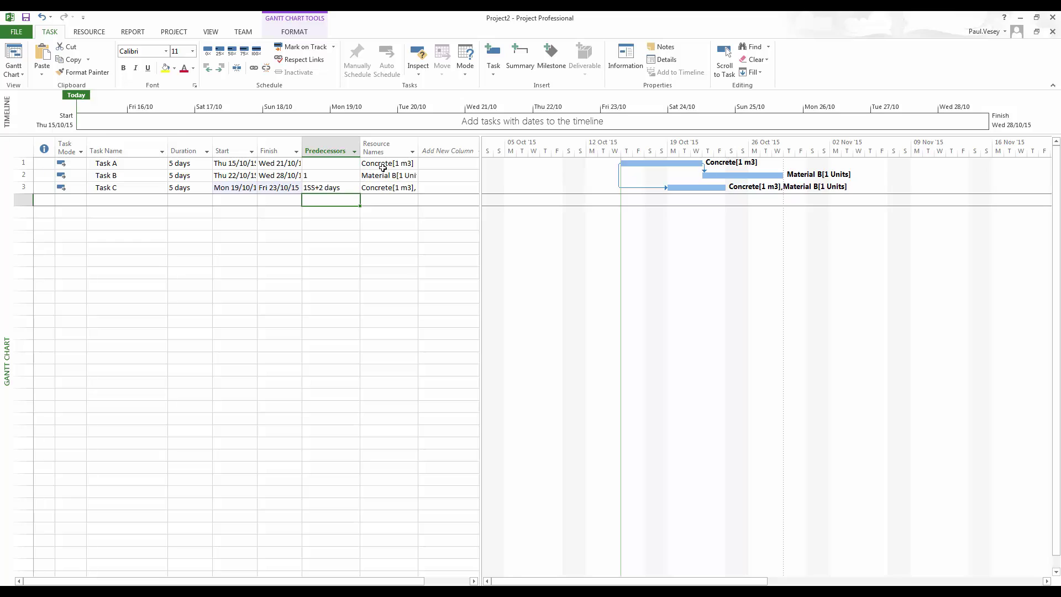
Raise Task A's Concrete assignment to 12 m3 in Task Information
double_click(145, 165)
drag(425, 198, 424, 133)
click(606, 200)
click(616, 196)
click(617, 196)
click(617, 195)
click(617, 196)
click(616, 196)
click(616, 196)
click(617, 196)
click(617, 196)
click(616, 196)
click(616, 195)
click(617, 196)
click(616, 196)
click(616, 195)
click(617, 195)
click(616, 196)
click(617, 195)
click(617, 196)
click(629, 326)
Raise Task B's Material B assignment to 5 Units in Task Information
double_click(148, 175)
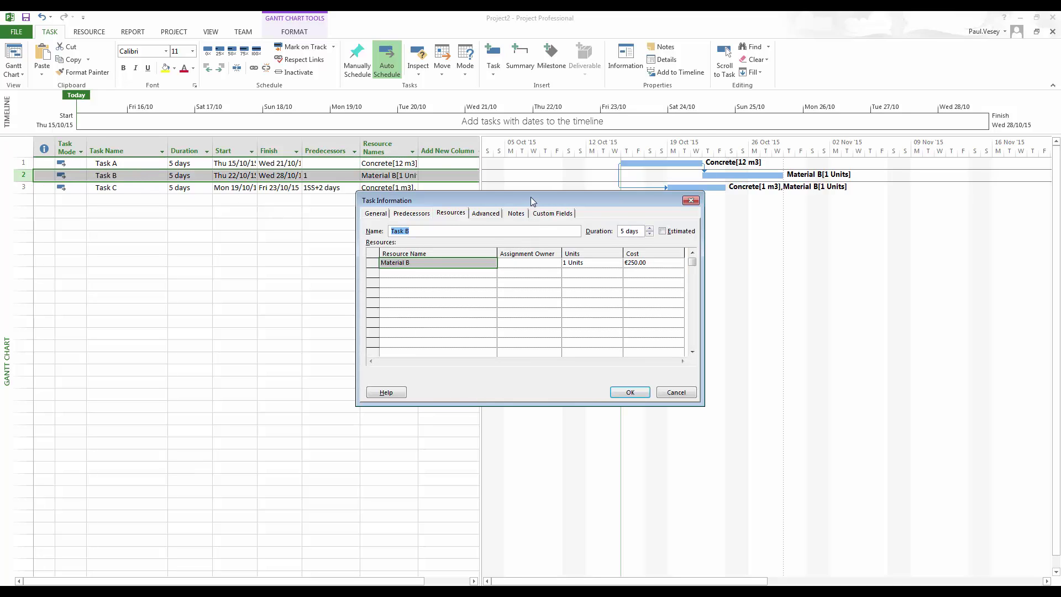
drag(530, 197, 532, 119)
click(587, 184)
click(619, 183)
click(618, 183)
click(619, 183)
click(619, 183)
click(619, 183)
click(630, 314)
Set Task C's Concrete to 8 m3 and Material B to 3 Units
click(284, 188)
double_click(284, 188)
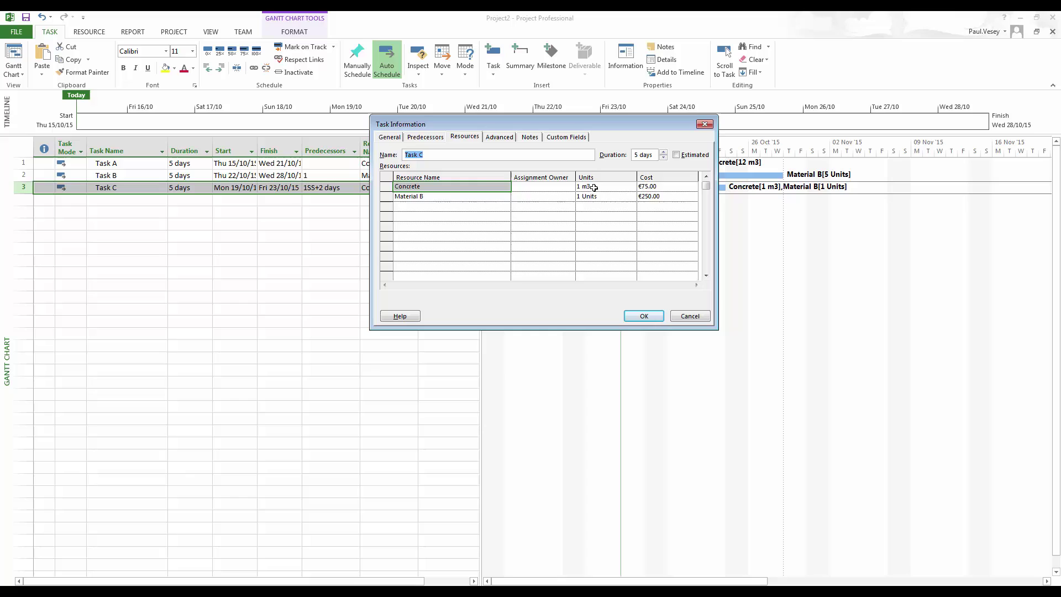
click(618, 198)
click(632, 196)
click(633, 196)
click(632, 190)
click(632, 185)
click(631, 185)
click(631, 185)
click(631, 186)
key(Down)
click(644, 316)
Reopen Task C's Task Information to verify the material quantities, then close it
click(122, 190)
double_click(121, 189)
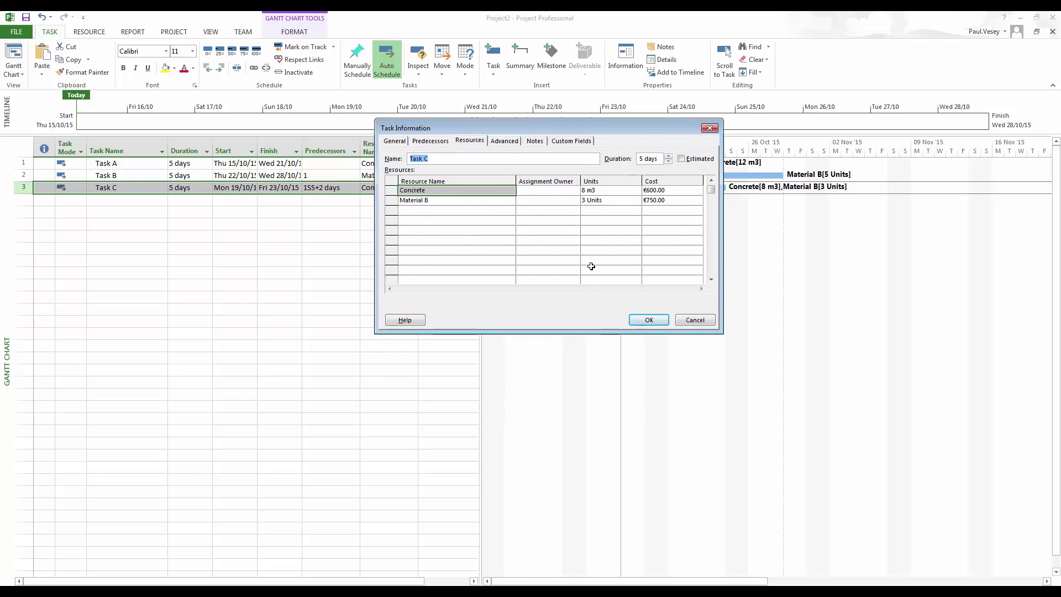
click(645, 321)
Switch to Resource Usage and widen Details to show Work (m3) and Work (Units)
click(12, 73)
click(37, 159)
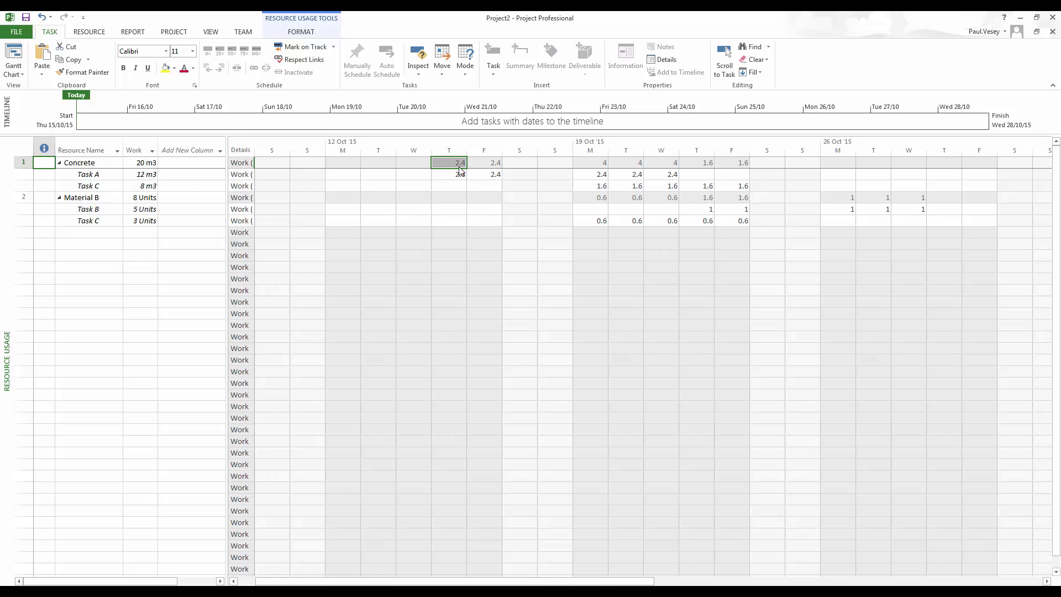
drag(256, 148, 301, 148)
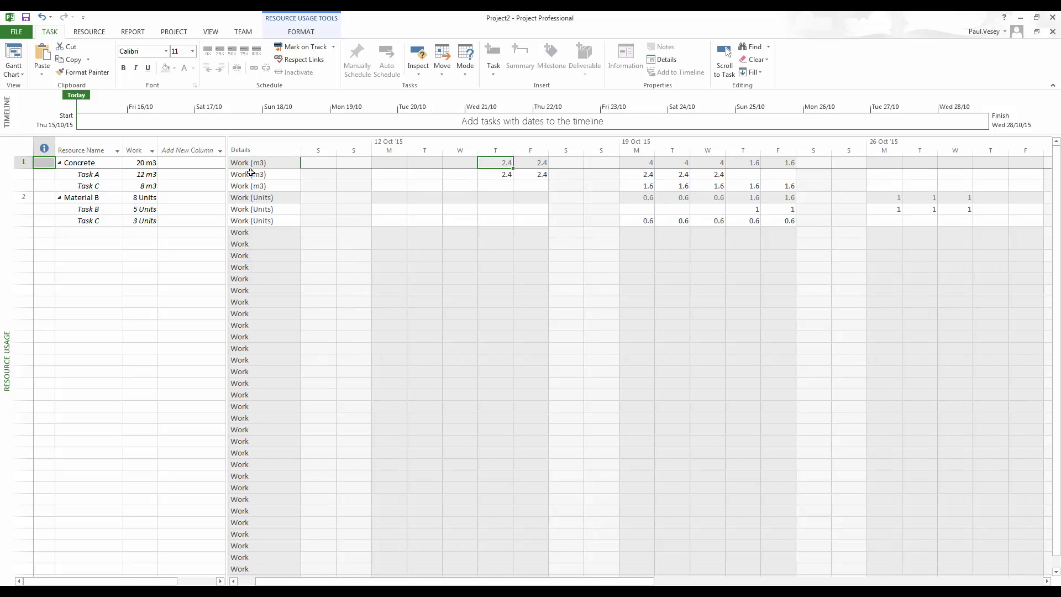